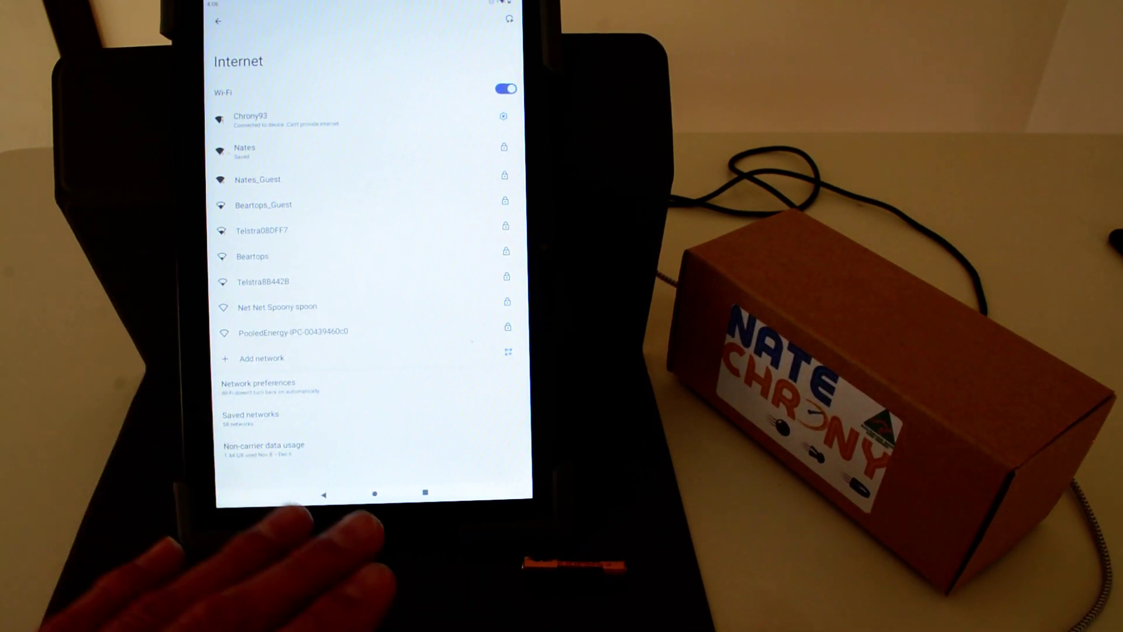
Load the NateChrony page at 192.168.4.1 in Chrome from the home screen
left_click(374, 494)
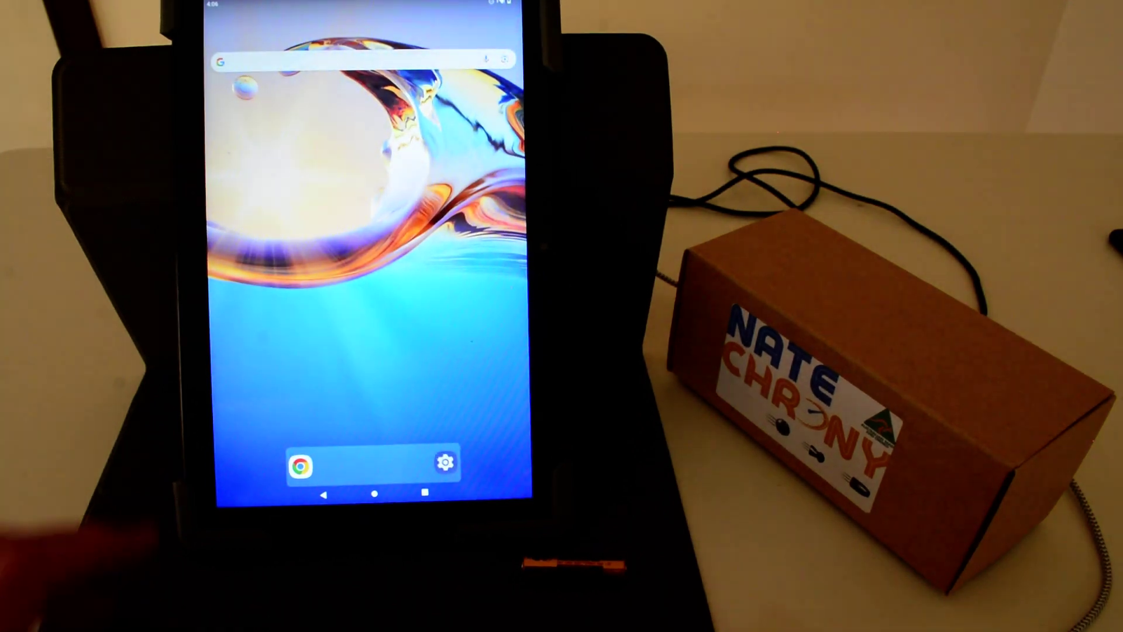
left_click(300, 466)
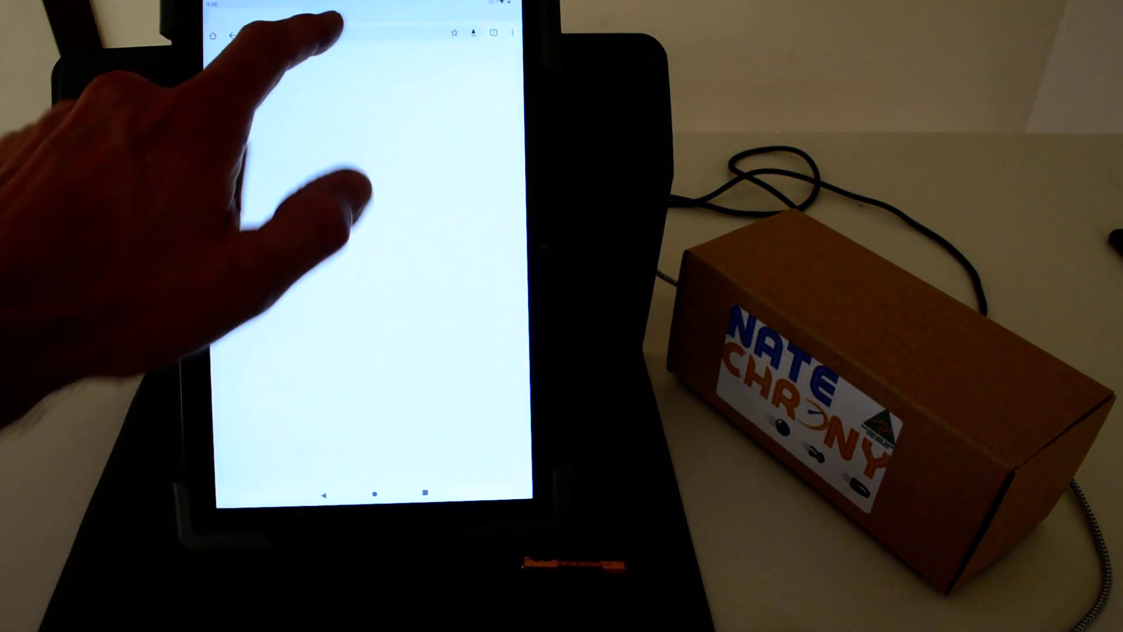
left_click(325, 33)
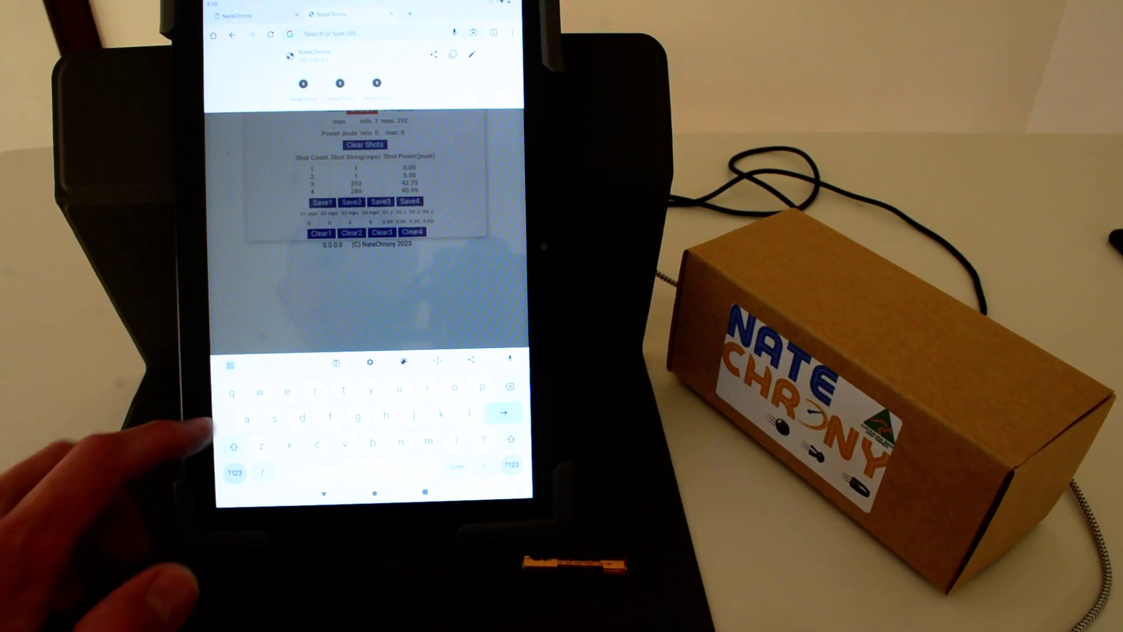
type("192.168.4.1")
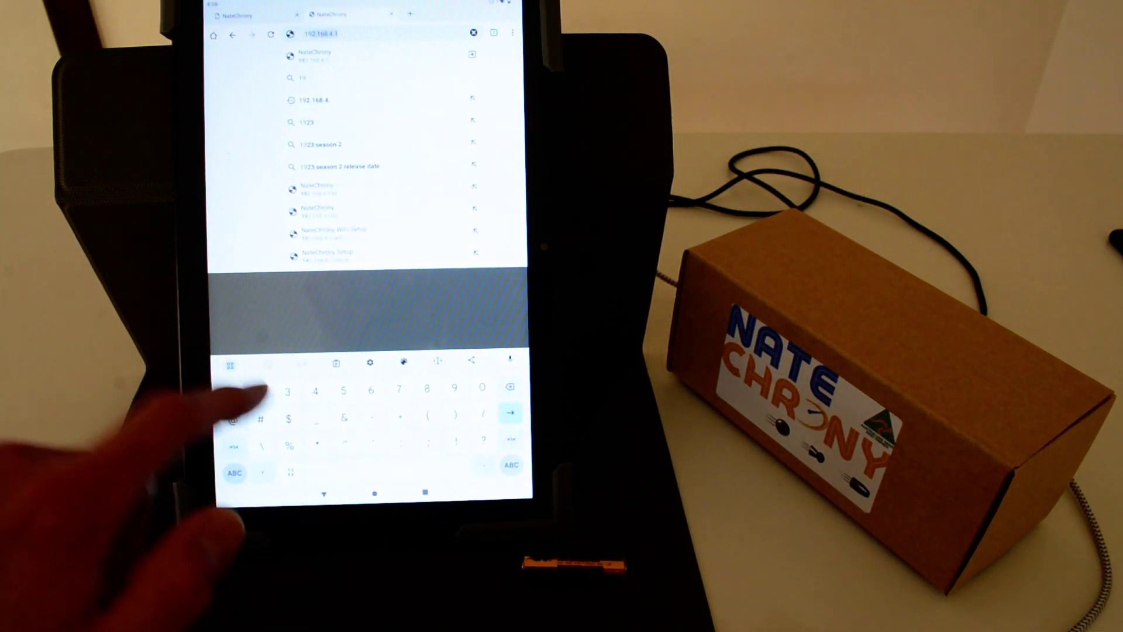
left_click(316, 55)
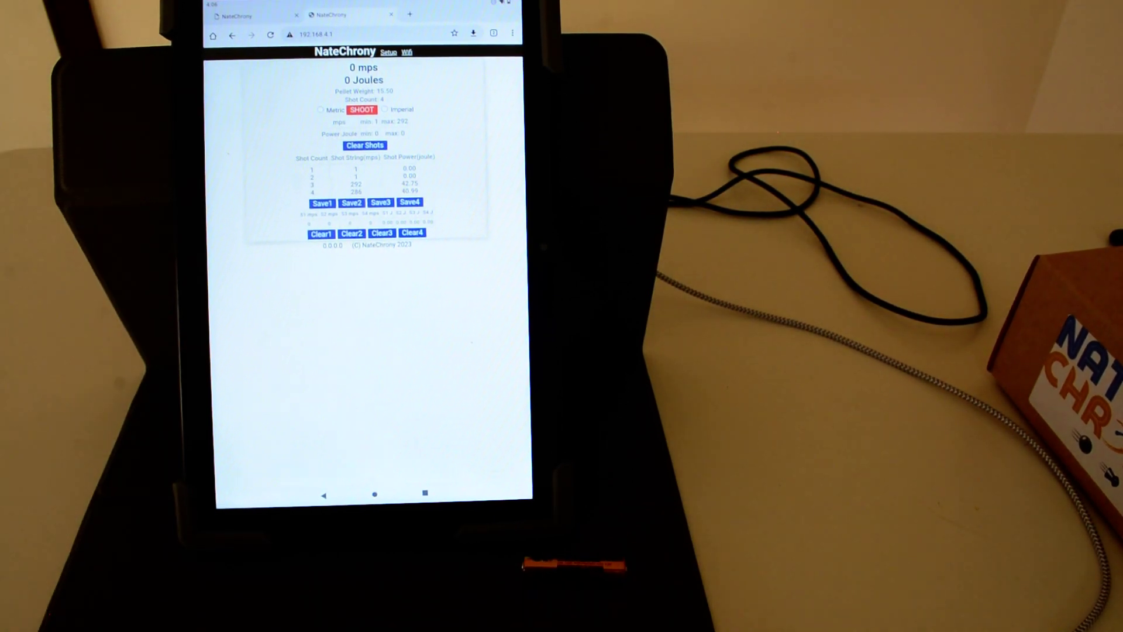
Switch the NateChrony readings to Imperial units (fps and fpe)
left_click(385, 109)
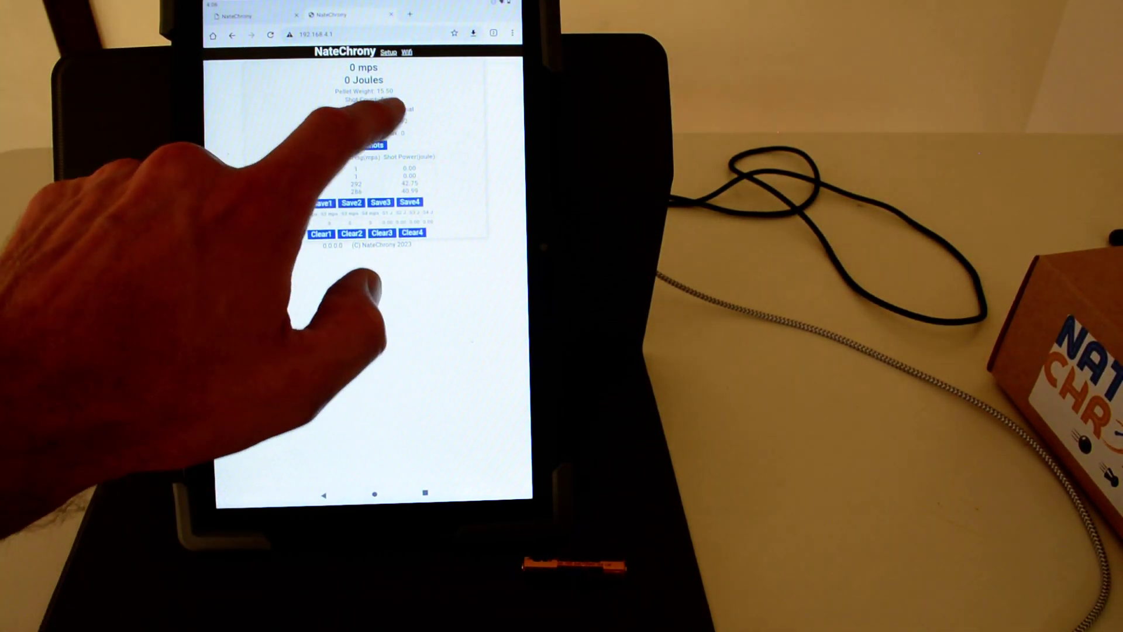